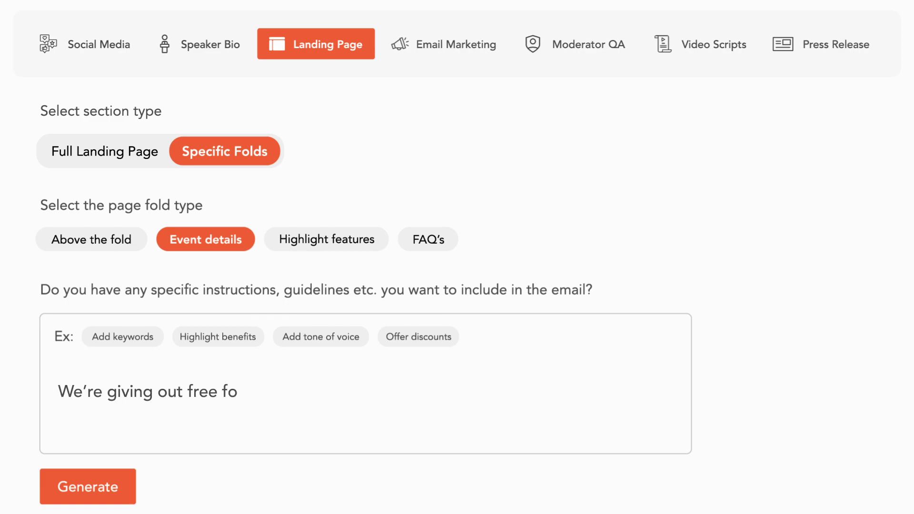
text(Cash Prizes.)
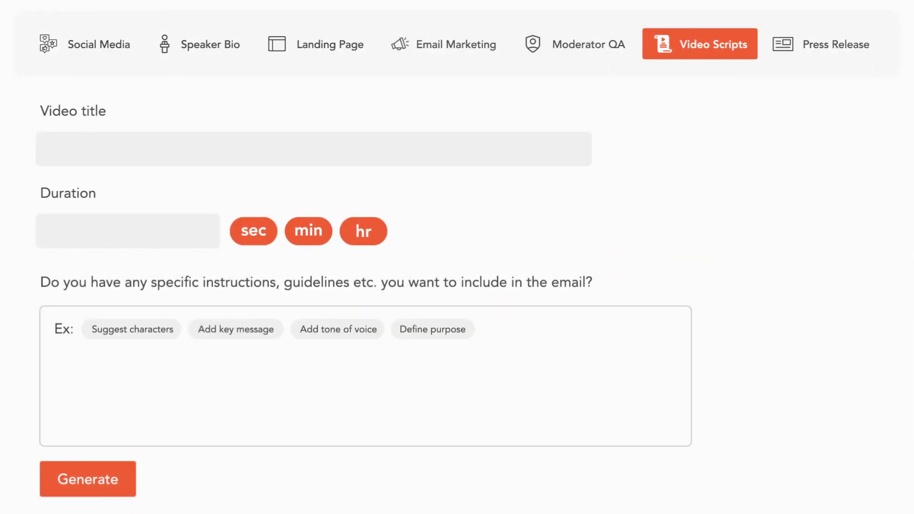
text(Sign Up)
text( for Verulo)
text(00:00:30)
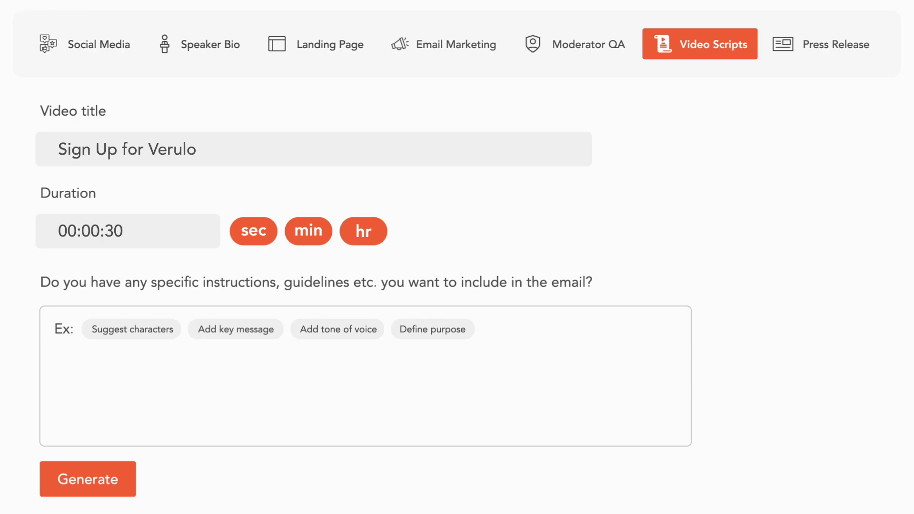
text(Add shot details.)
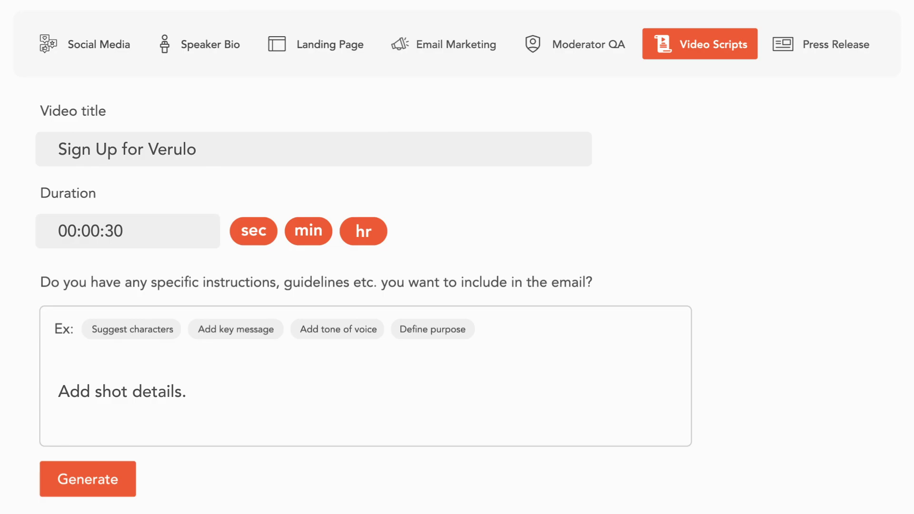
Step: Generate the 30-second 'Sign Up for Verulo' video script for the Verulo Career Fair
click(87, 480)
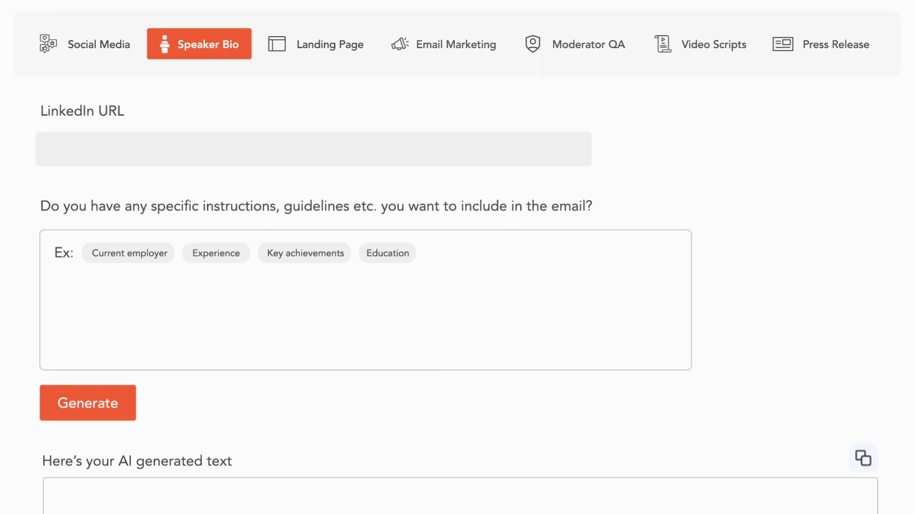
text(www.linkedin.com/in/John)
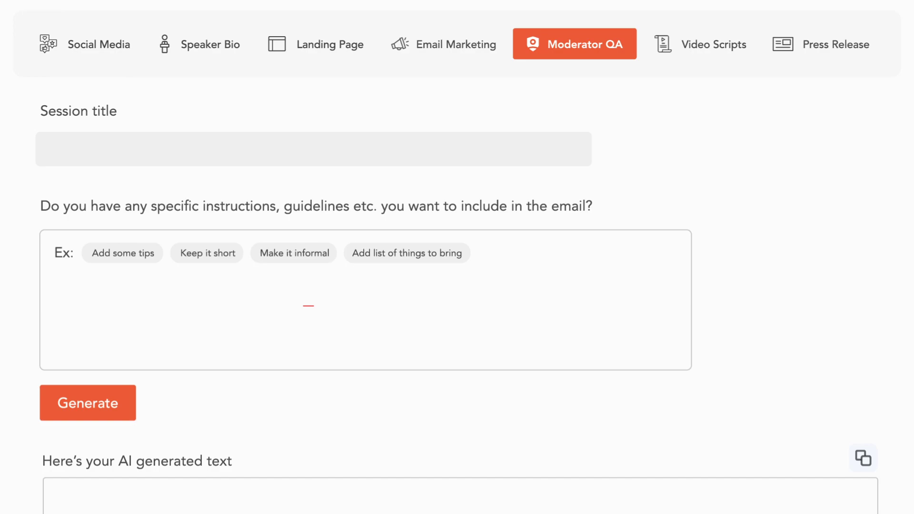
text(Verulo)
text( Session Talk)
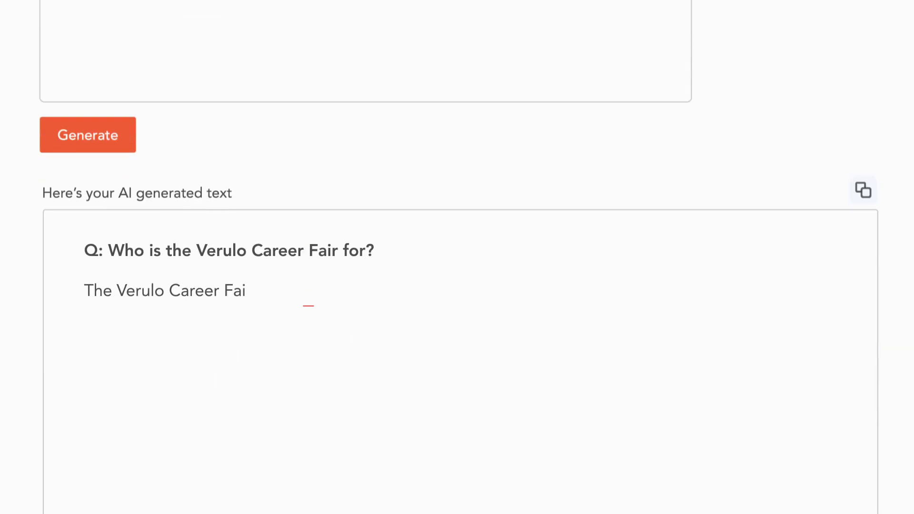